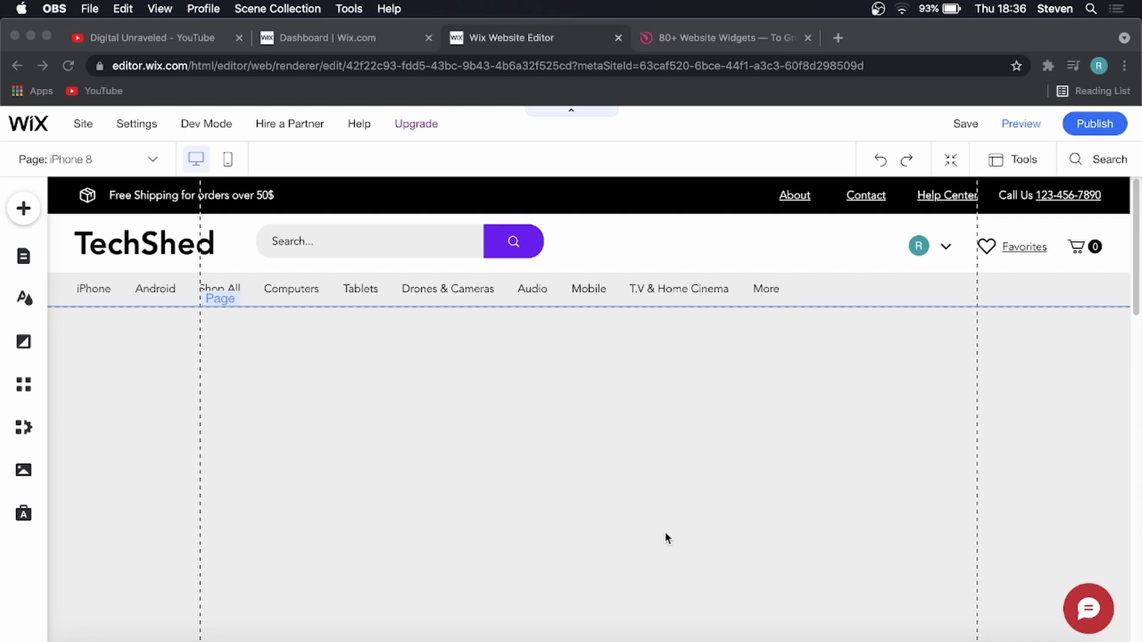
- Switch to the '80+ Website Widgets' Elfsight tab beside the Wix Editor
{"action": "left_click", "coordinate": [697, 38]}
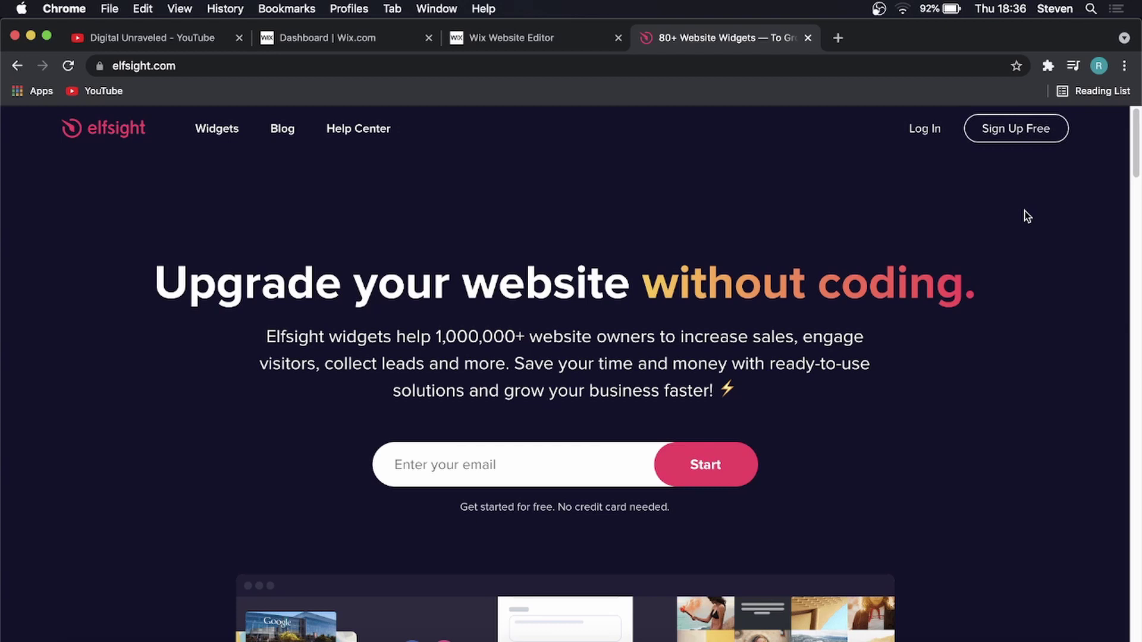
- Log in to the Elfsight account and browse down to the available applications
{"action": "left_click", "coordinate": [923, 135]}
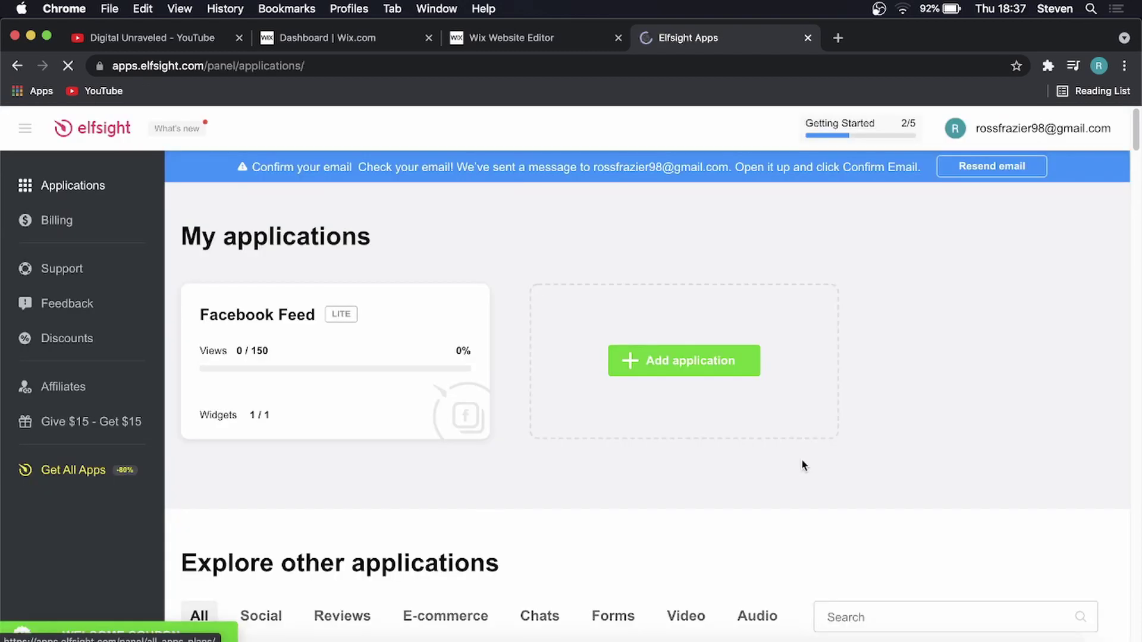
{"action": "mouse_move", "coordinate": [321, 287]}
{"action": "scroll", "coordinate": [663, 482], "scroll_direction": "down", "scroll_amount": 4}
{"action": "scroll", "coordinate": [639, 456], "scroll_direction": "down", "scroll_amount": 2}
{"action": "scroll", "coordinate": [637, 457], "scroll_direction": "down", "scroll_amount": 5}
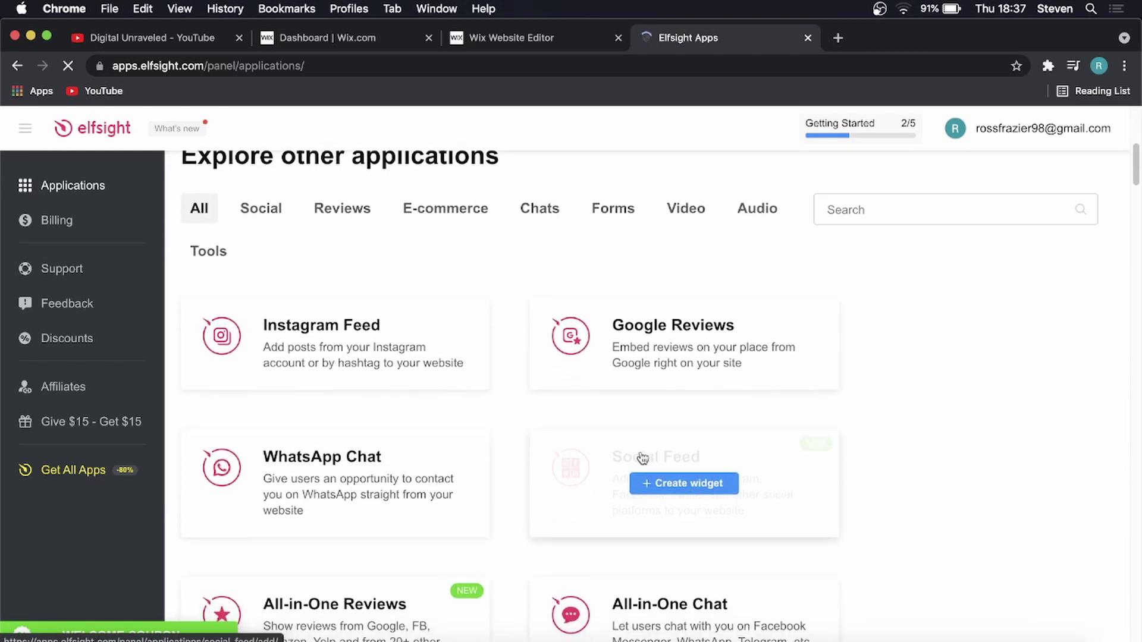
{"action": "scroll", "coordinate": [646, 457], "scroll_direction": "up", "scroll_amount": 4}
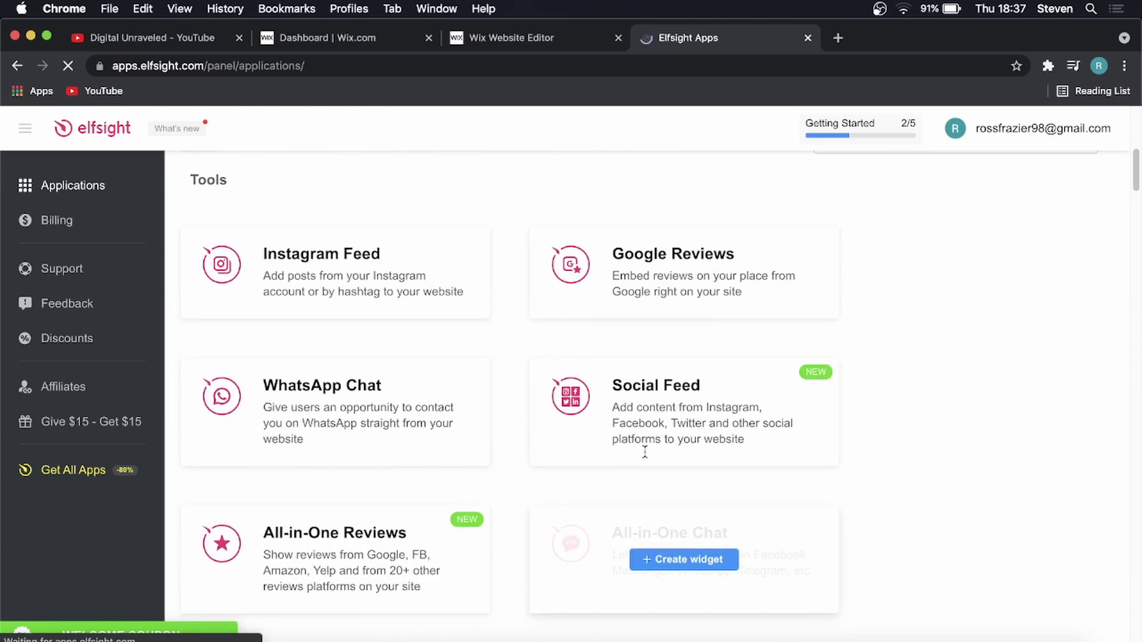
{"action": "scroll", "coordinate": [603, 413], "scroll_direction": "up", "scroll_amount": 4}
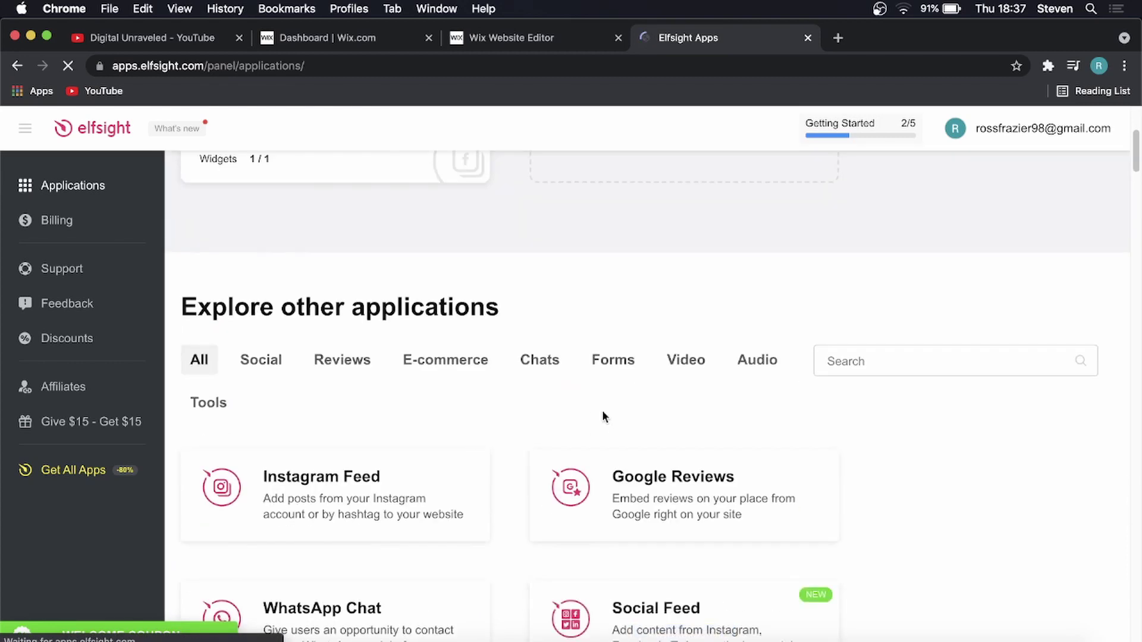
- Search the applications for 'pdf' to list PDF Embed and File Embed
{"action": "left_click", "coordinate": [849, 367]}
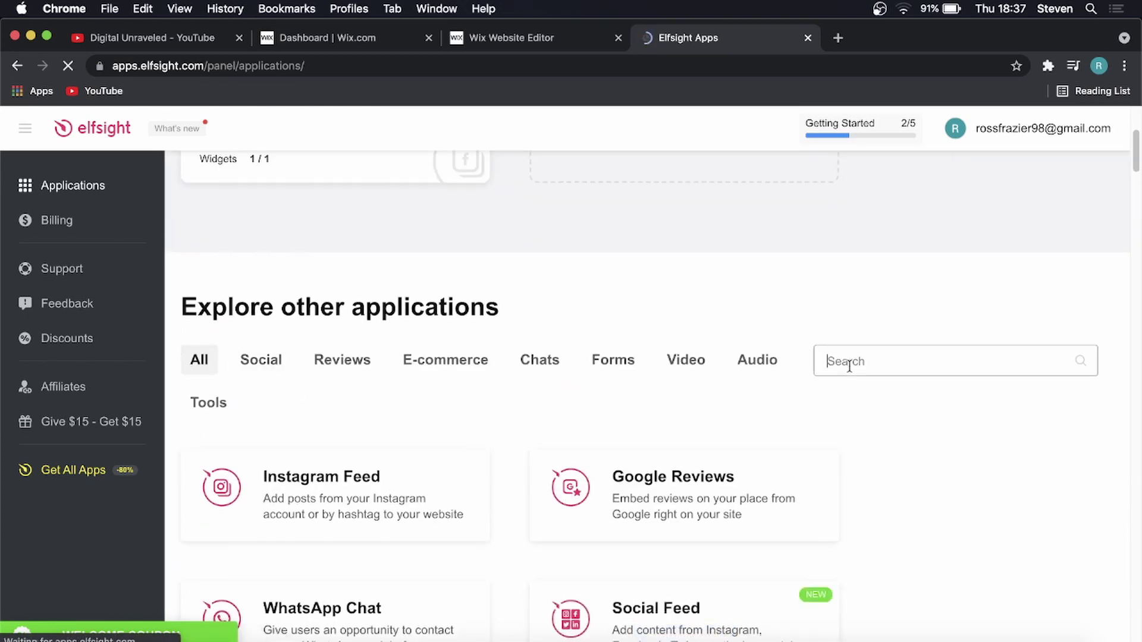
{"action": "type", "text": "pdf"}
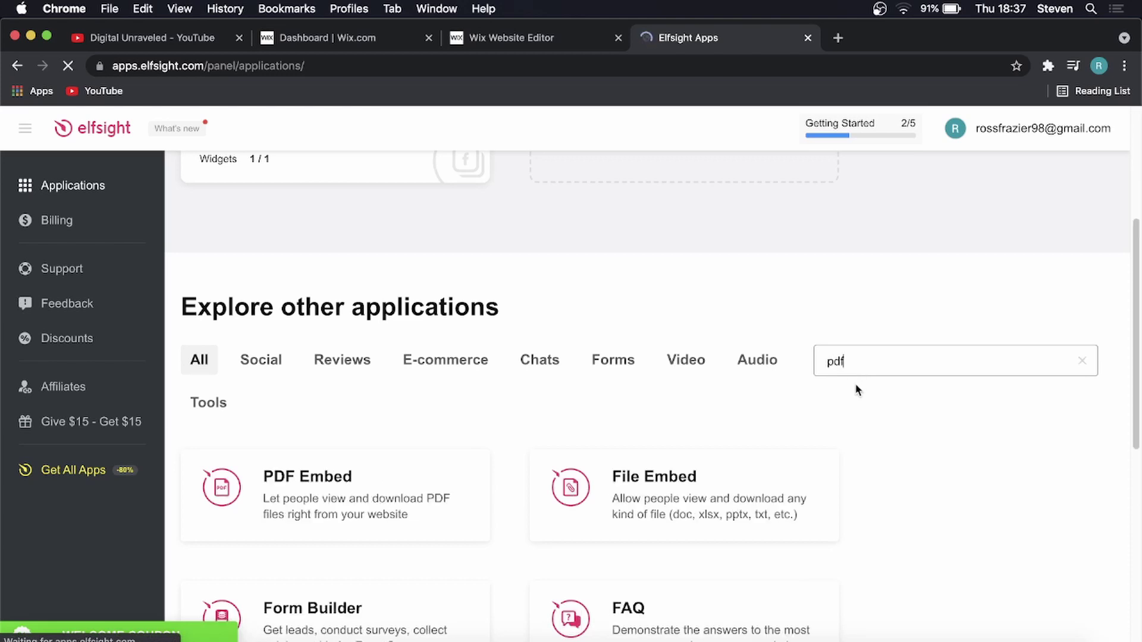
{"action": "mouse_move", "coordinate": [277, 485]}
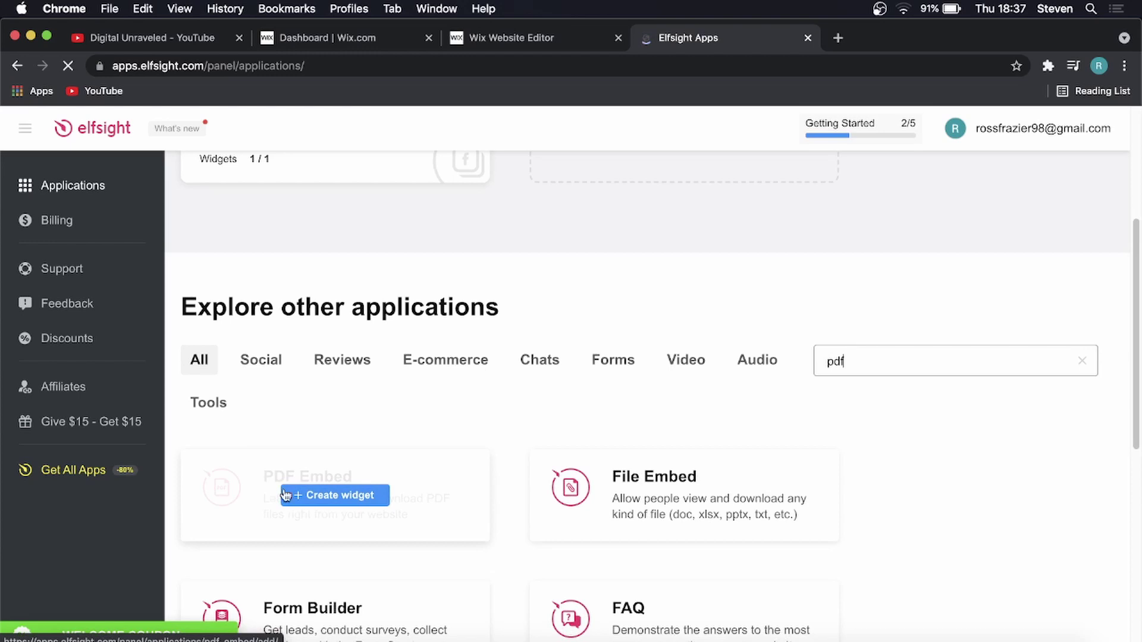
- Create a new PDF Embed widget using the Embed PDF File template
{"action": "left_click", "coordinate": [336, 498]}
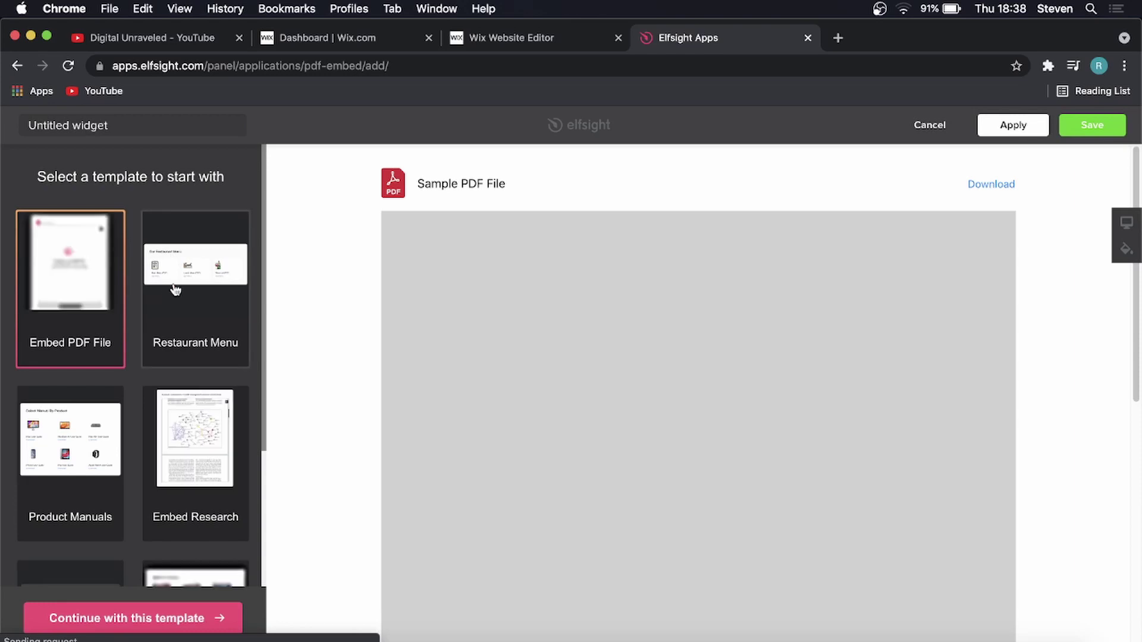
{"action": "scroll", "coordinate": [178, 290], "scroll_direction": "down", "scroll_amount": 5}
{"action": "scroll", "coordinate": [177, 290], "scroll_direction": "up", "scroll_amount": 5}
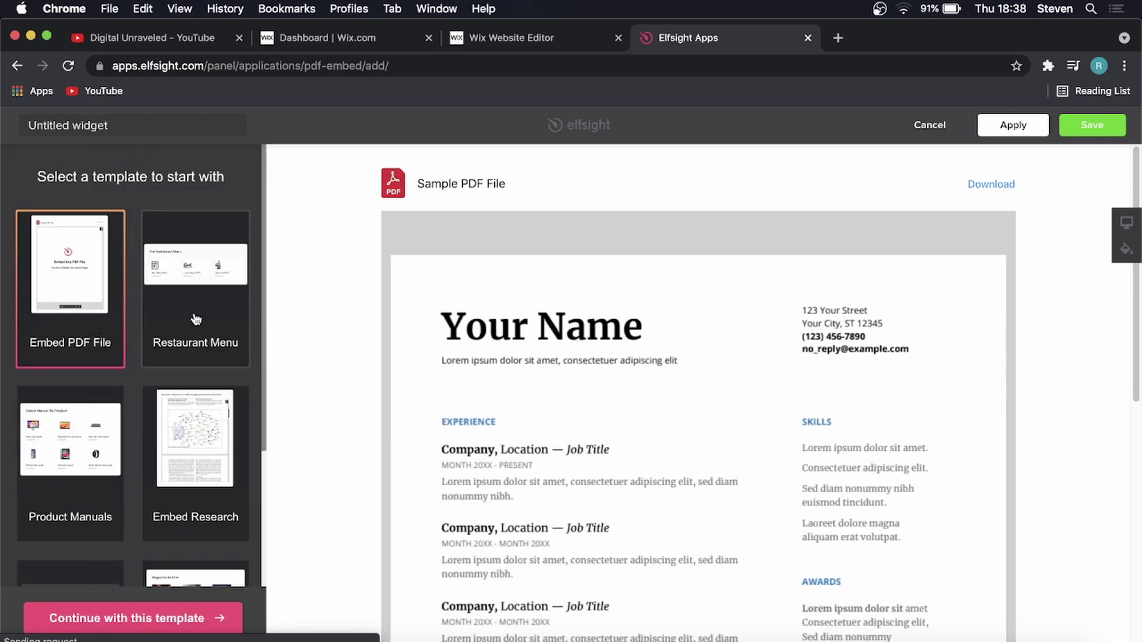
{"action": "scroll", "coordinate": [198, 319], "scroll_direction": "down", "scroll_amount": 1}
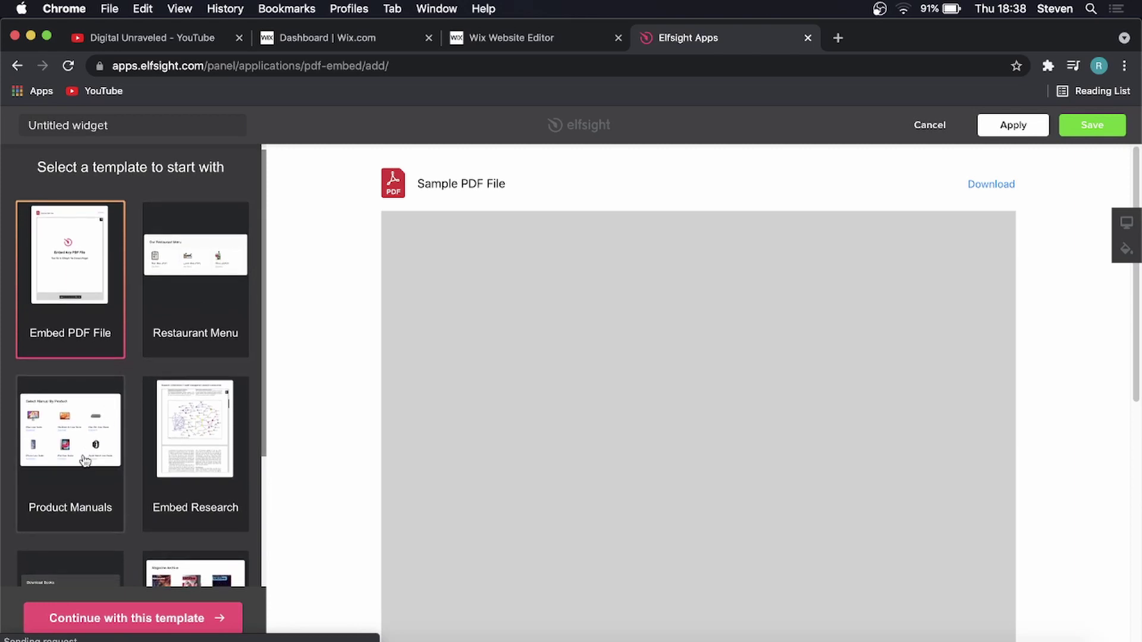
{"action": "scroll", "coordinate": [216, 444], "scroll_direction": "down", "scroll_amount": 5}
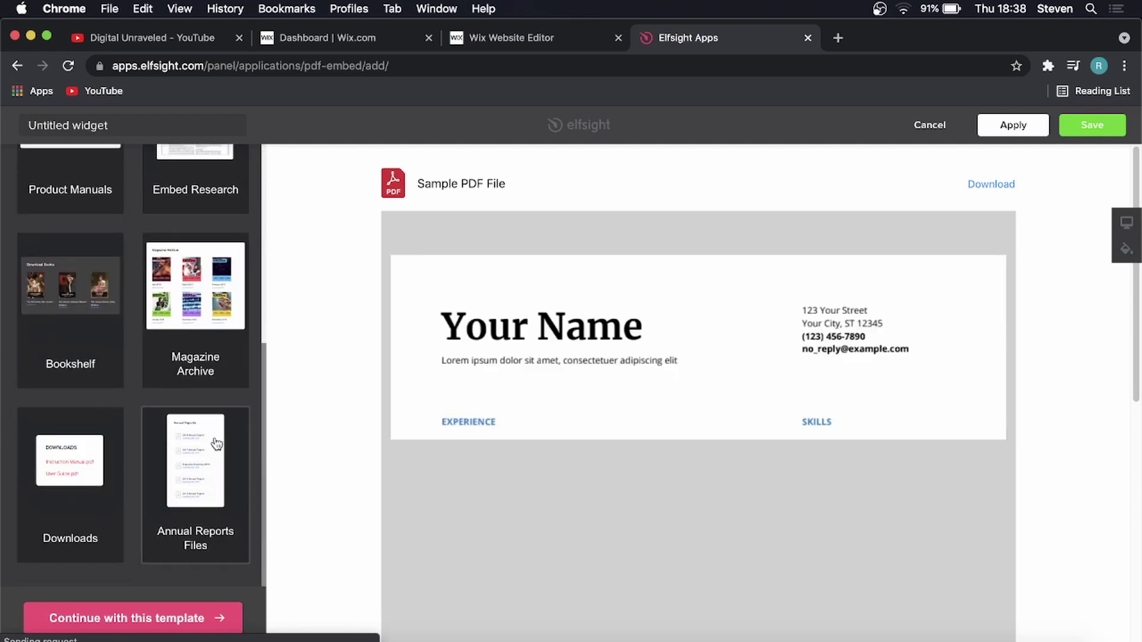
{"action": "scroll", "coordinate": [215, 443], "scroll_direction": "up", "scroll_amount": 6}
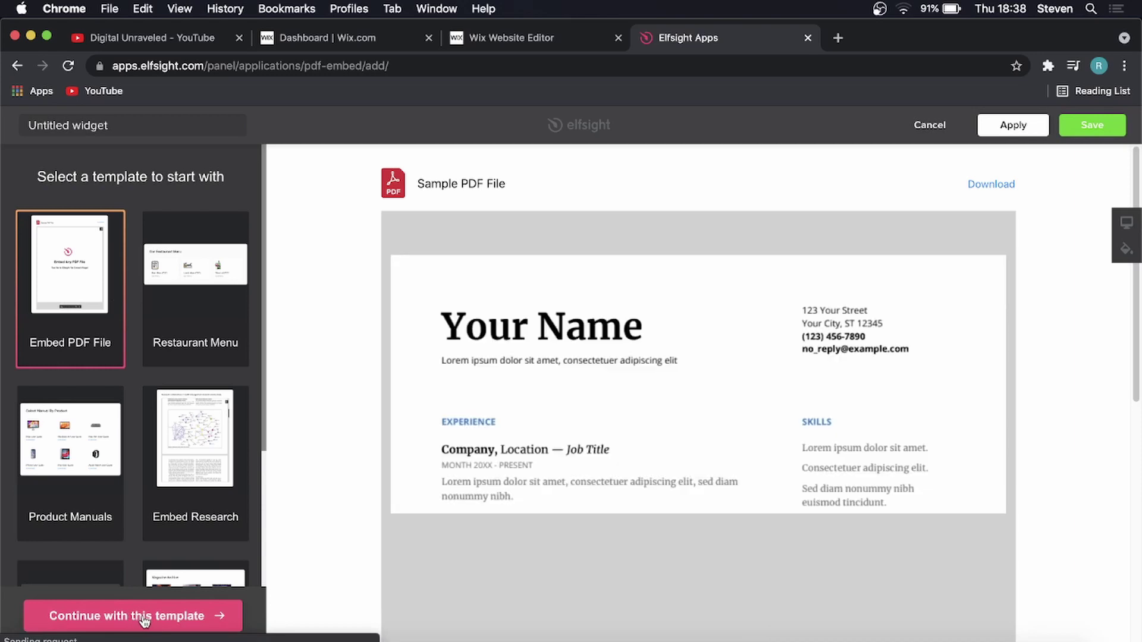
{"action": "left_click", "coordinate": [144, 617]}
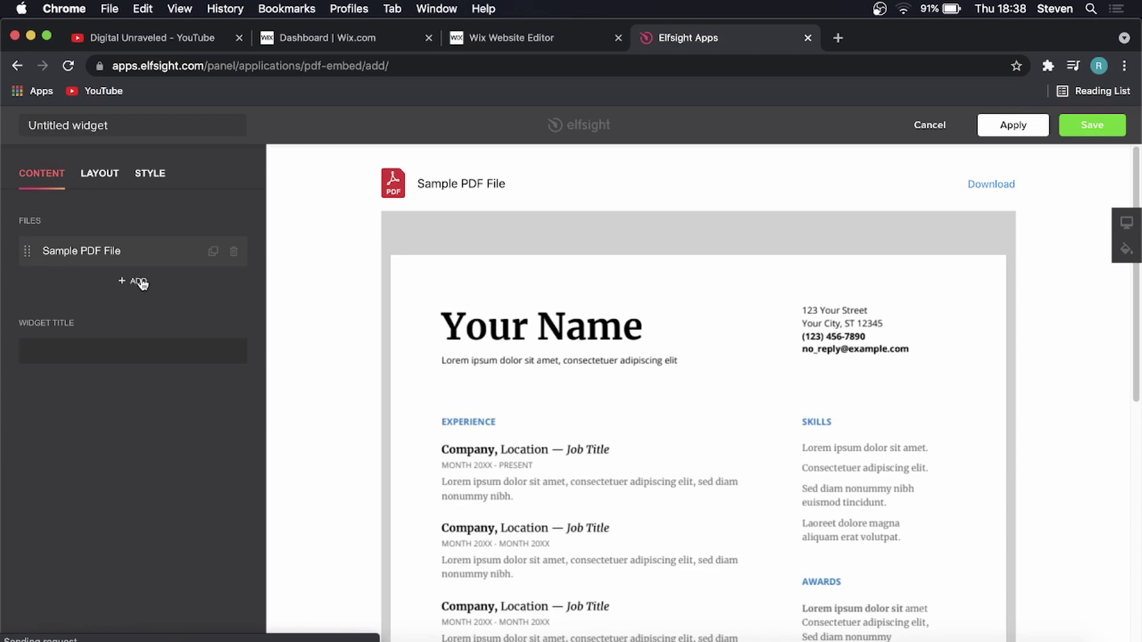
- Upload Sample PDF.pdf from the Desktop as a new file and begin naming it PDF
{"action": "left_click", "coordinate": [139, 286]}
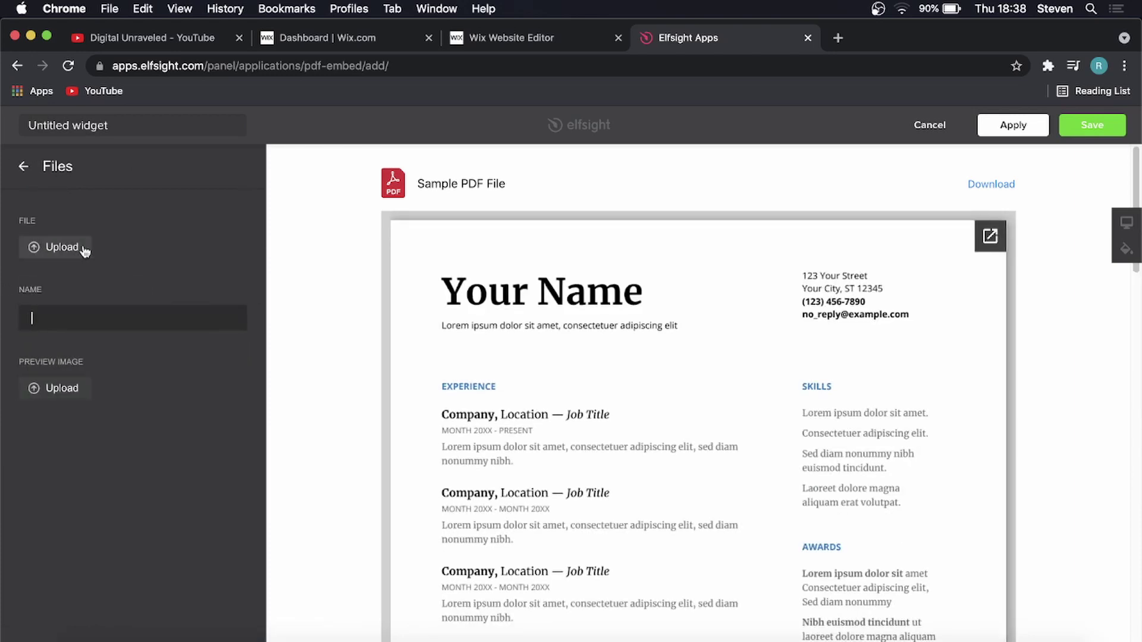
{"action": "left_click", "coordinate": [78, 247]}
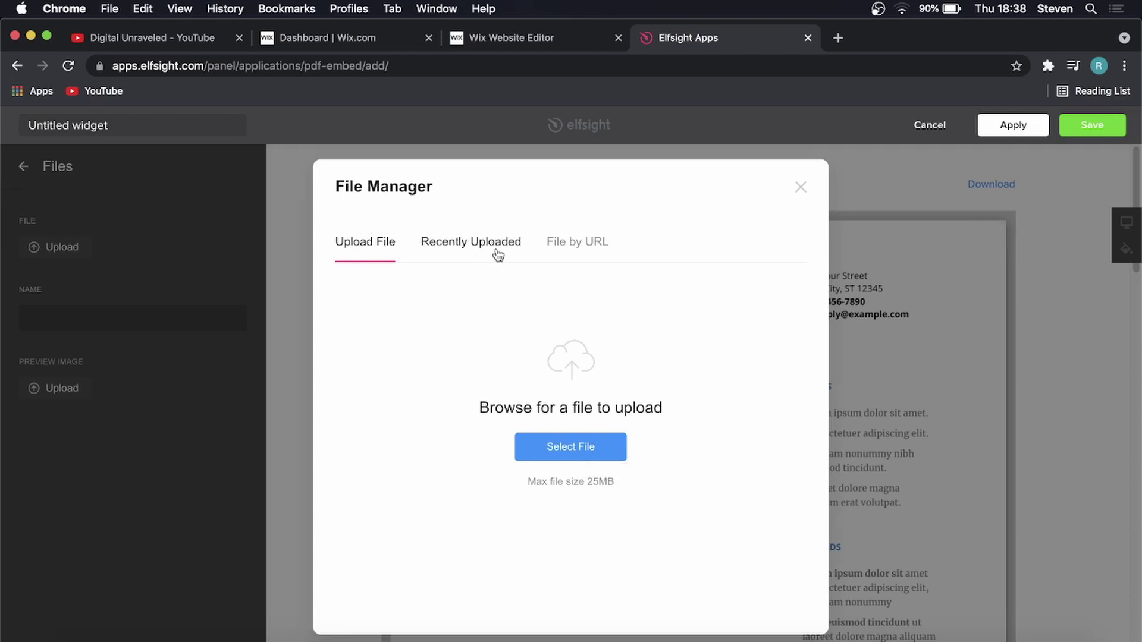
{"action": "left_click", "coordinate": [576, 449]}
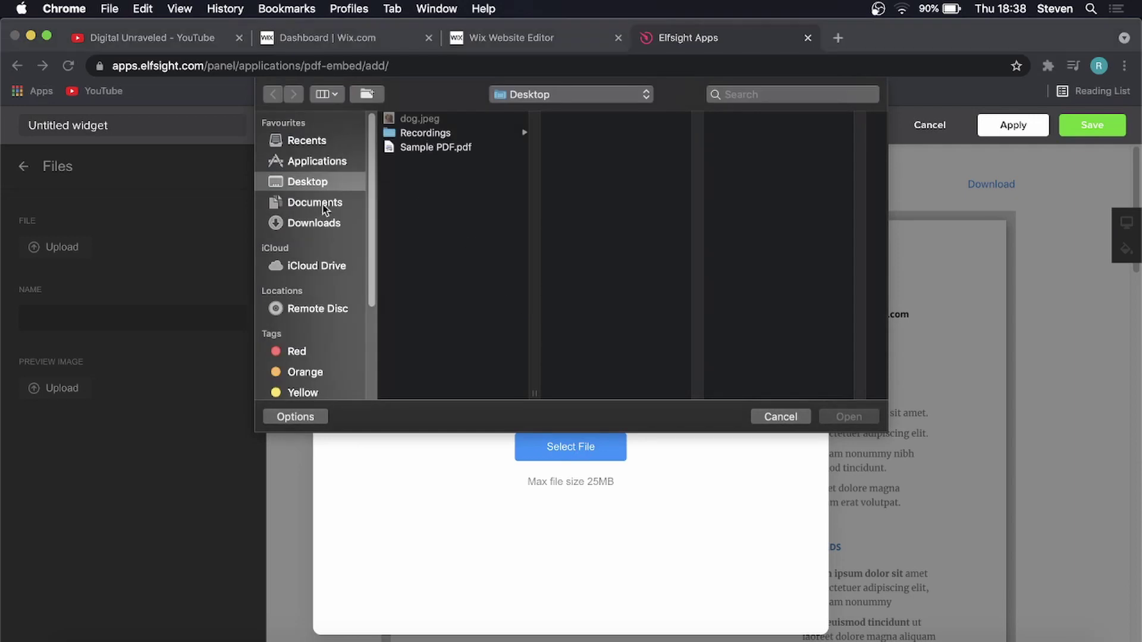
{"action": "left_click", "coordinate": [416, 149]}
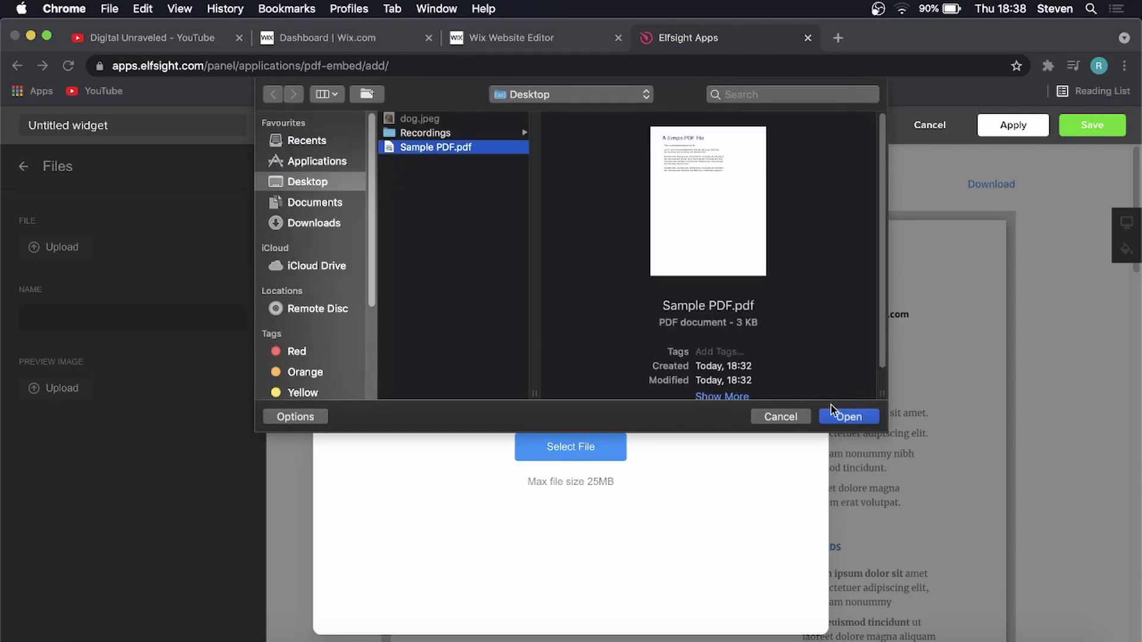
{"action": "left_click", "coordinate": [844, 416]}
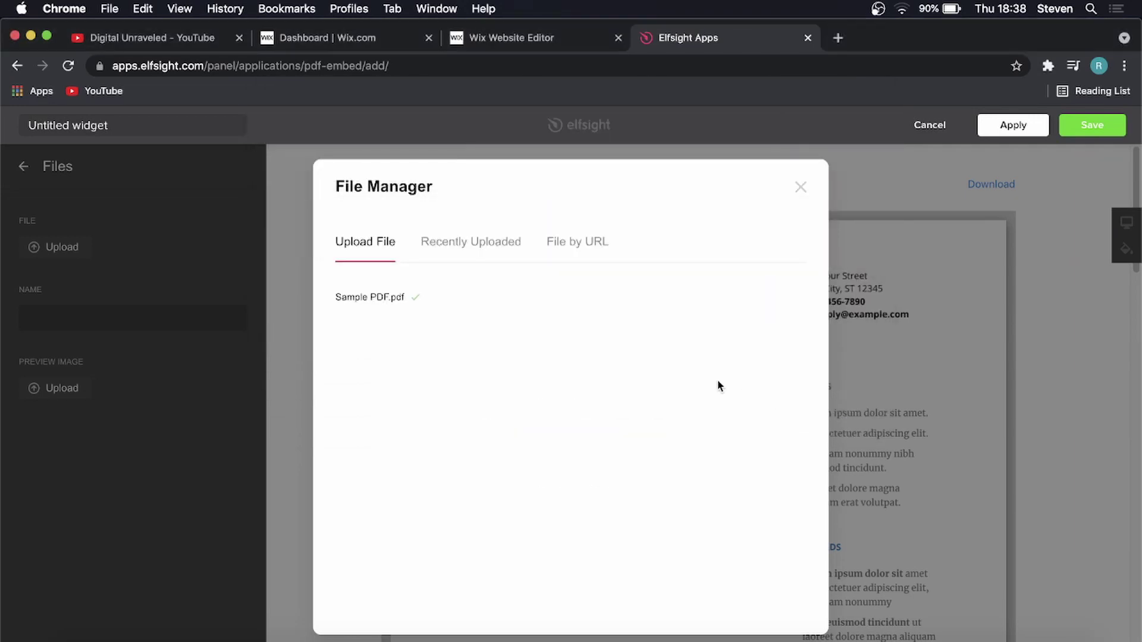
{"action": "left_click", "coordinate": [801, 188]}
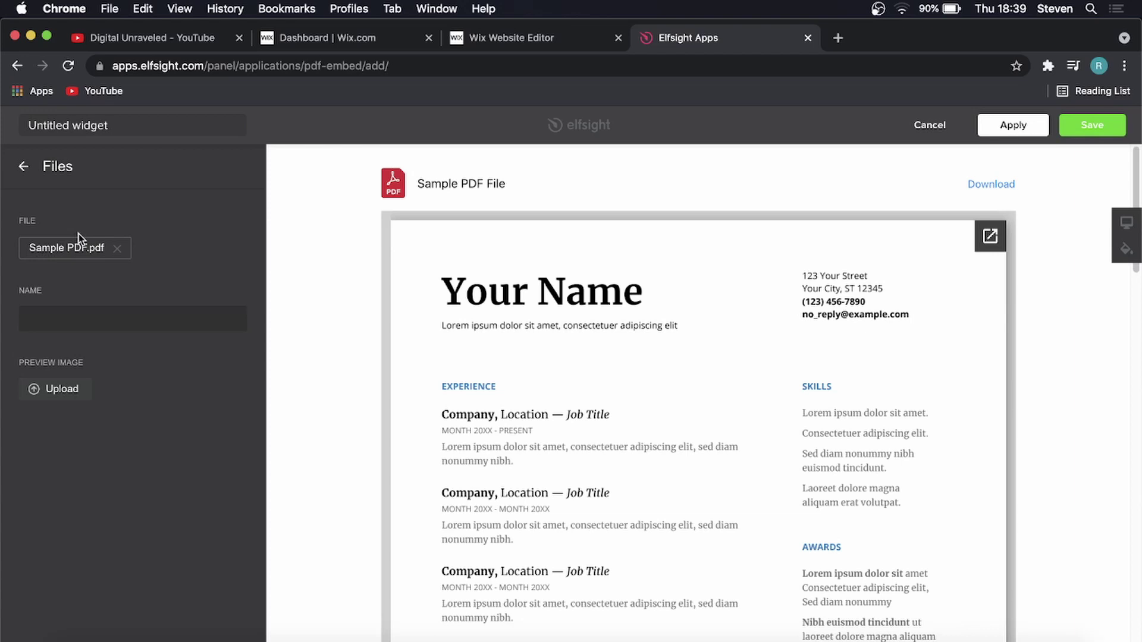
{"action": "left_click", "coordinate": [94, 314]}
{"action": "type", "text": "PDF"}
- Save the PDF Embed widget, select the free Lite plan, and return to the Wix editor
{"action": "left_click", "coordinate": [1090, 125]}
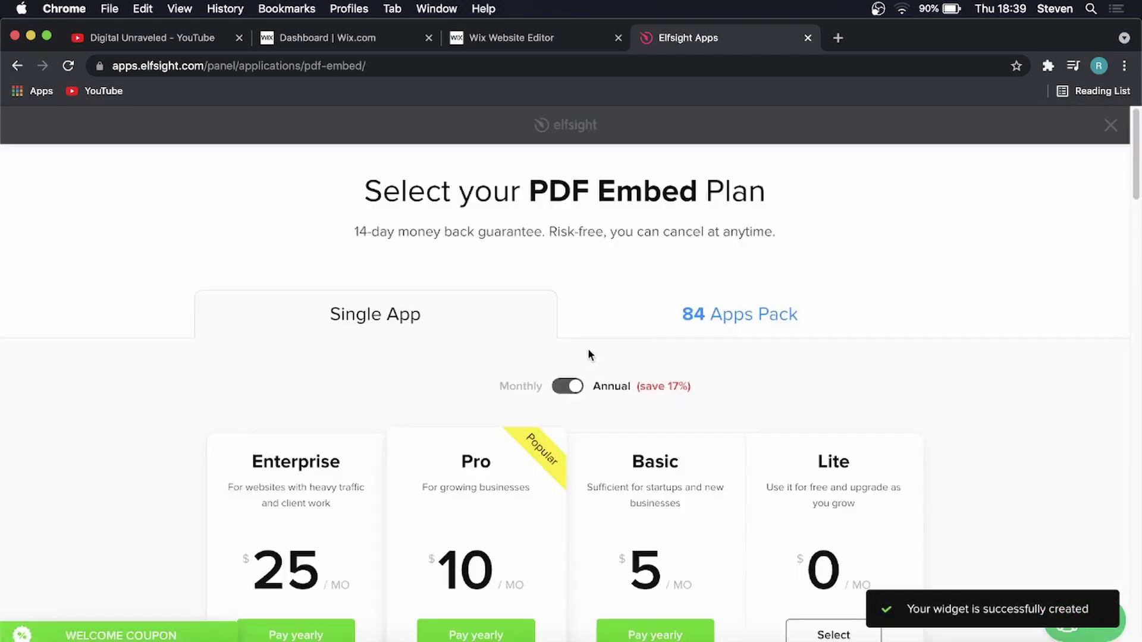
{"action": "scroll", "coordinate": [975, 374], "scroll_direction": "down", "scroll_amount": 1}
{"action": "scroll", "coordinate": [973, 371], "scroll_direction": "down", "scroll_amount": 4}
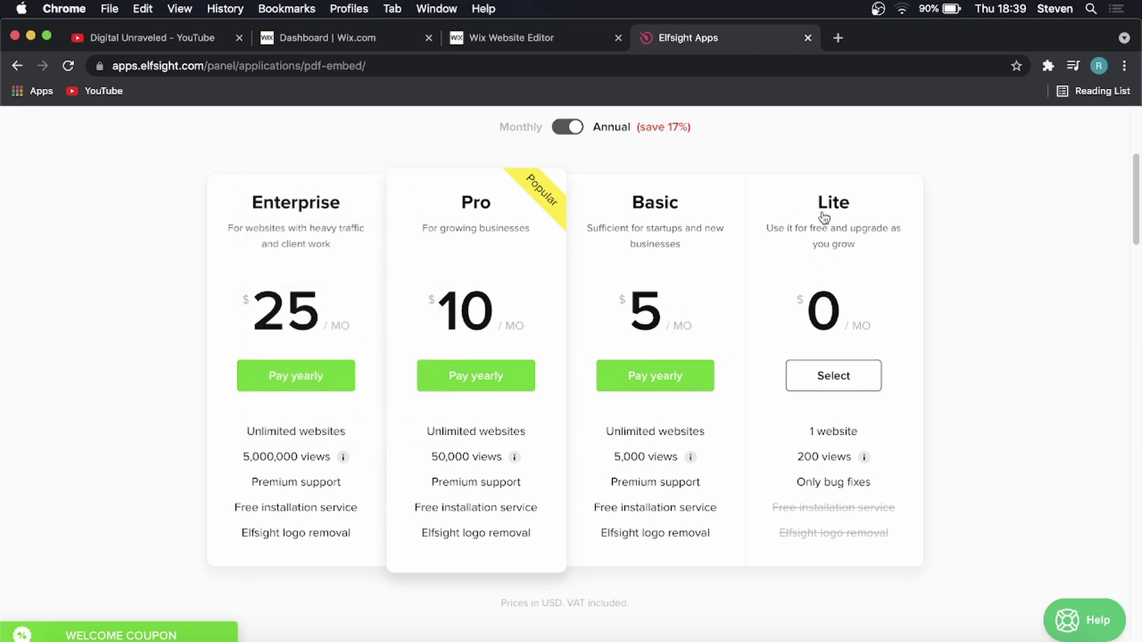
{"action": "left_click", "coordinate": [836, 382]}
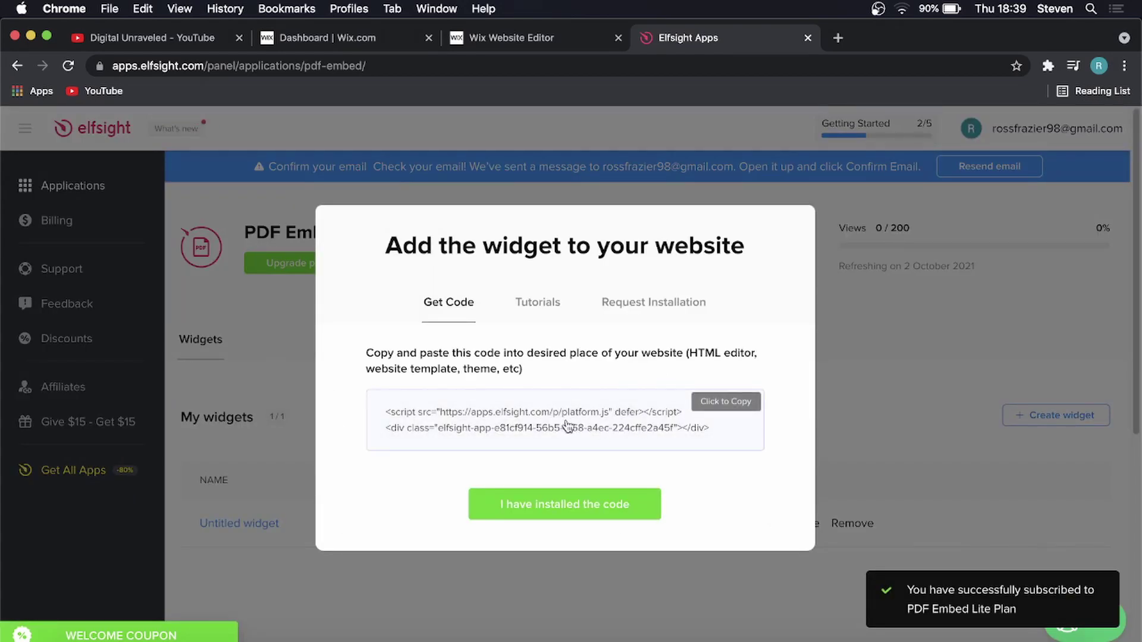
{"action": "left_click", "coordinate": [566, 423]}
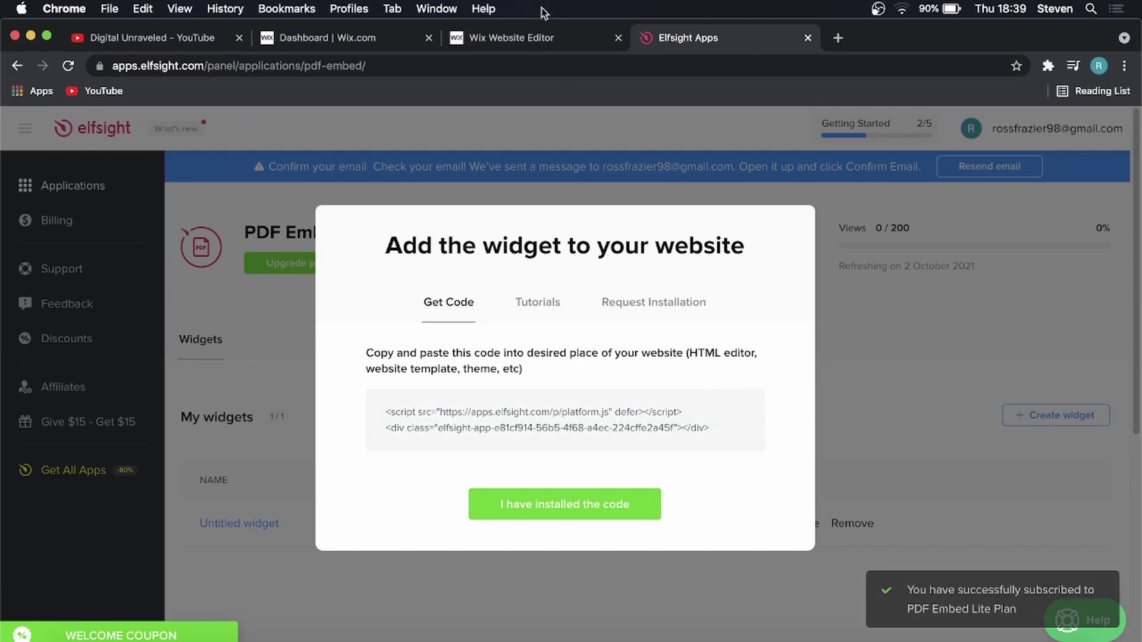
{"action": "left_click", "coordinate": [510, 40]}
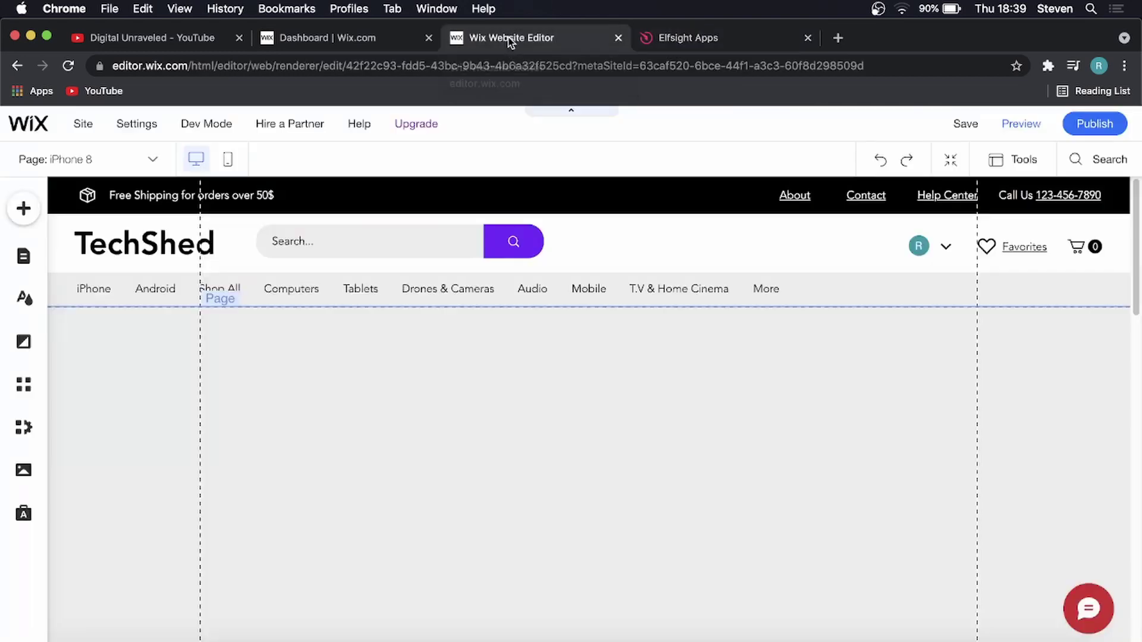
- Add an 'Embed a Widget' HTML element from Custom Embeds to the iPhone 8 page
{"action": "left_click", "coordinate": [24, 209]}
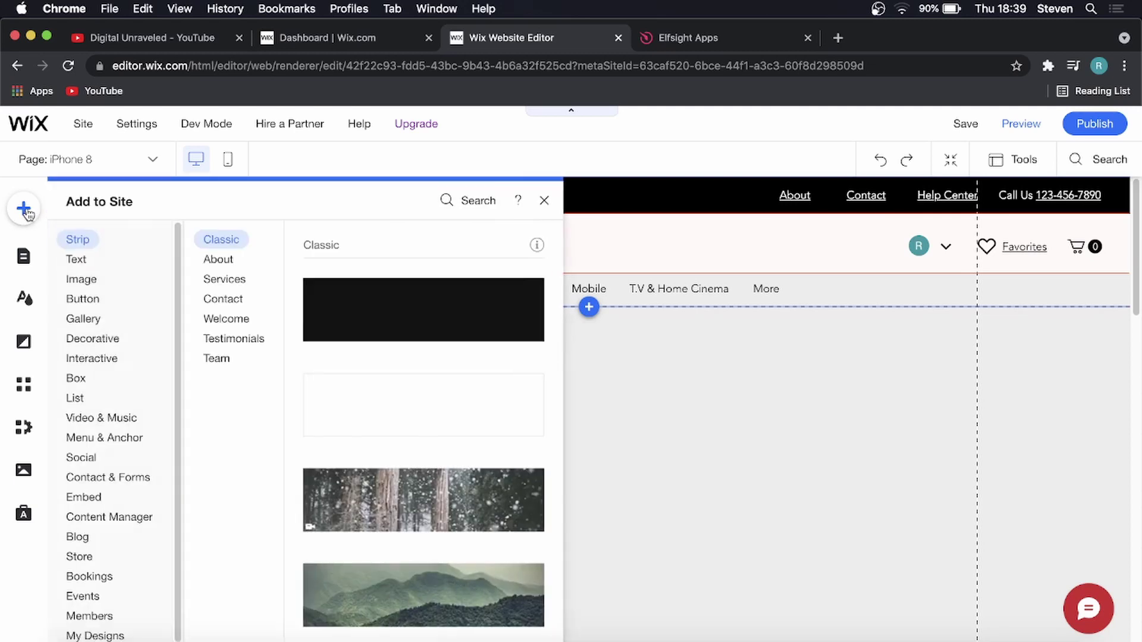
{"action": "left_click", "coordinate": [105, 504]}
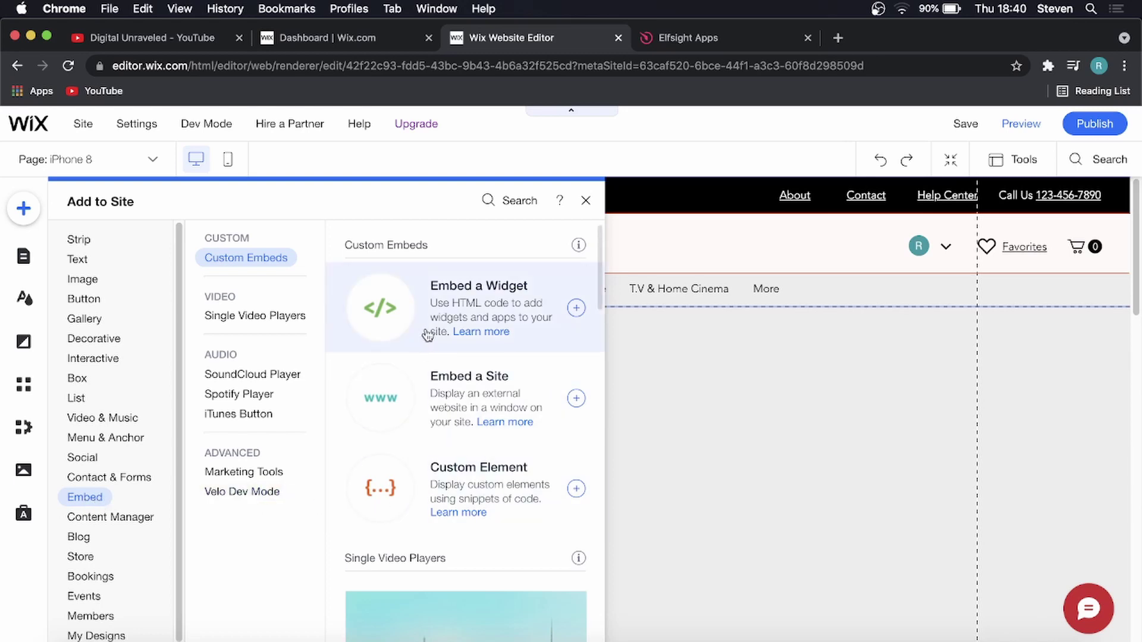
{"action": "left_click", "coordinate": [363, 310]}
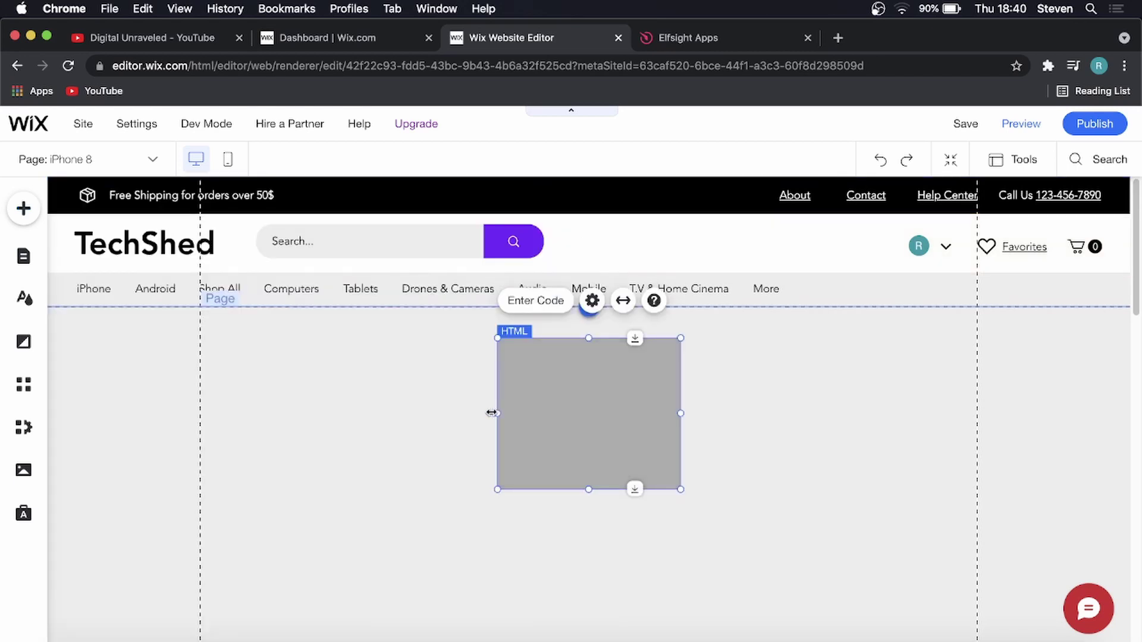
- Stretch the HTML element to the left and right guides and about 352 px tall
{"action": "left_click_drag", "start_coordinate": [491, 412], "coordinate": [205, 417]}
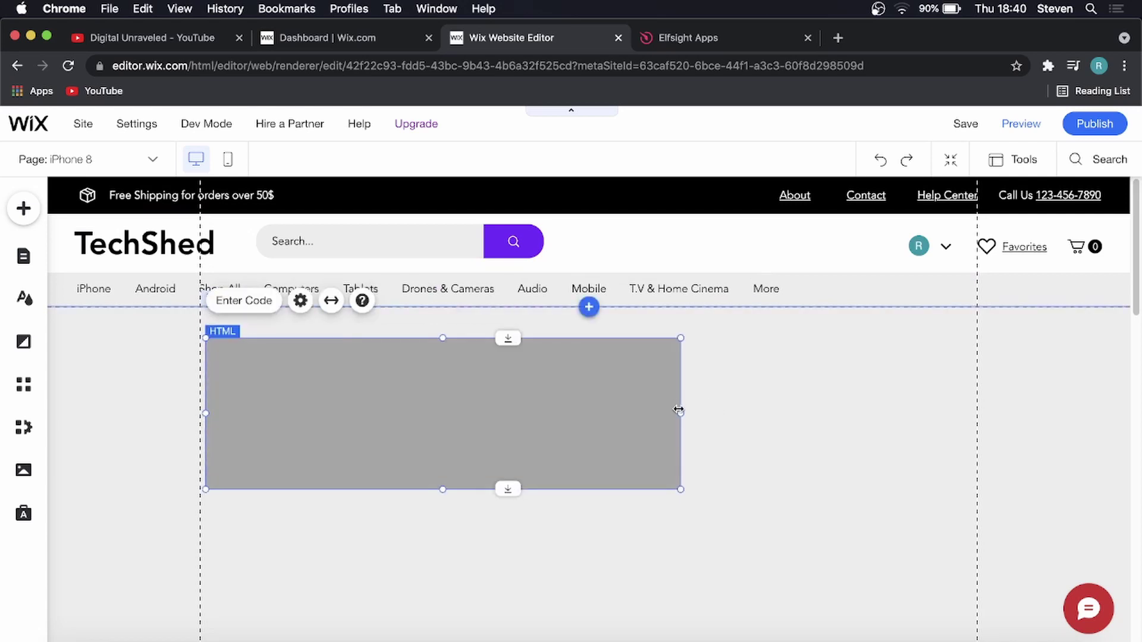
{"action": "left_click_drag", "start_coordinate": [679, 409], "coordinate": [978, 413]}
{"action": "left_click_drag", "start_coordinate": [591, 489], "coordinate": [591, 641]}
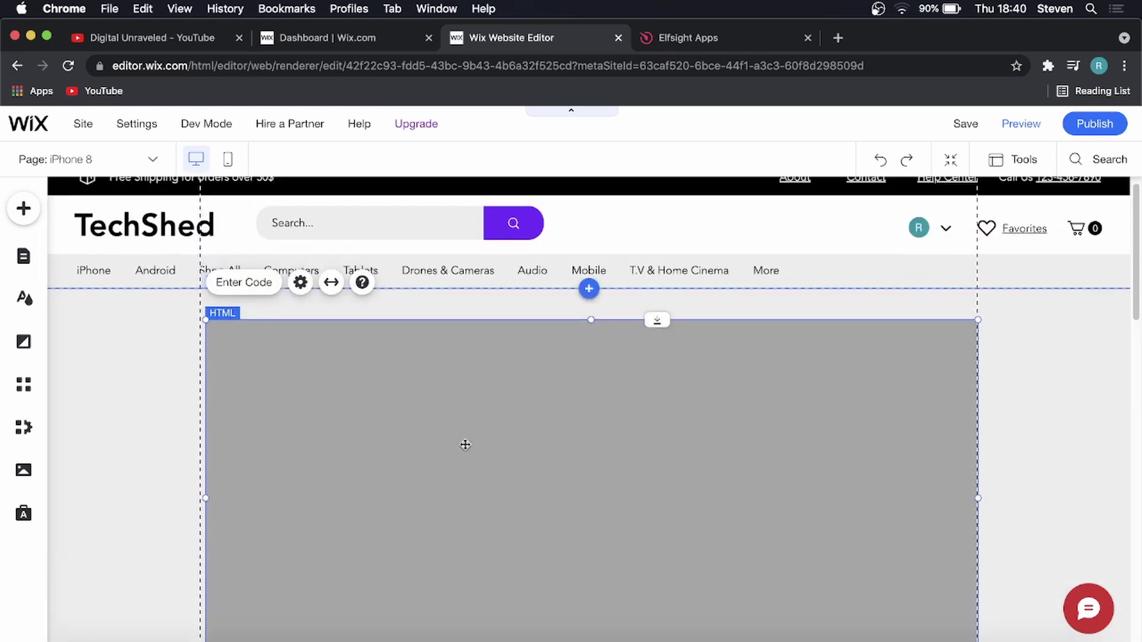
- Copy the Elfsight embed code, paste it into the HTML element's code box, and update
{"action": "left_click", "coordinate": [250, 287]}
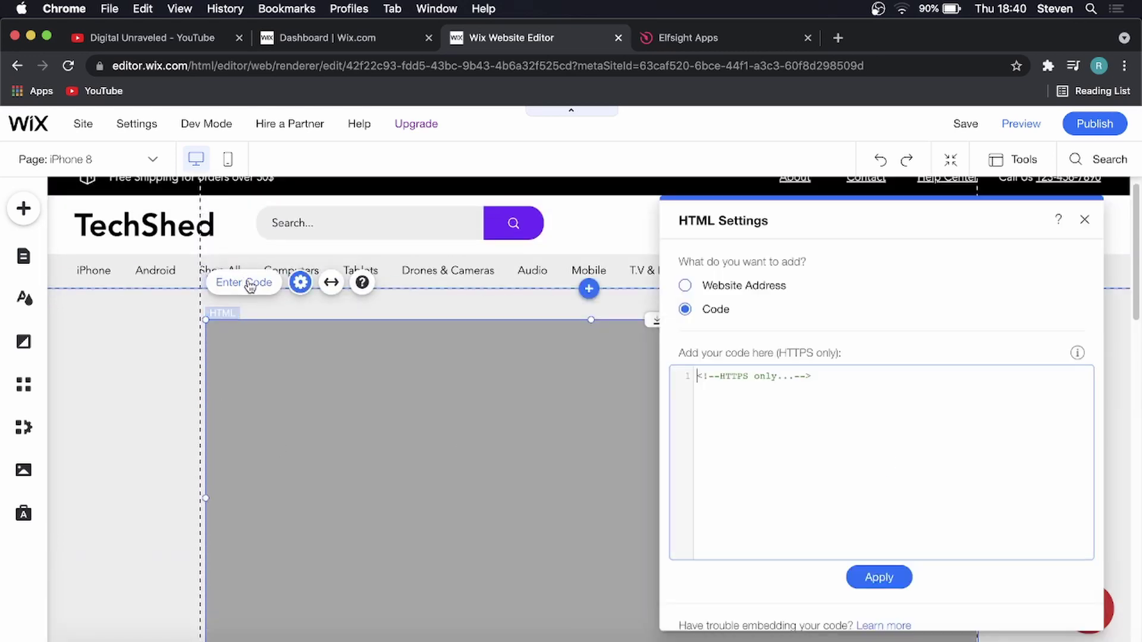
{"action": "left_click", "coordinate": [681, 40]}
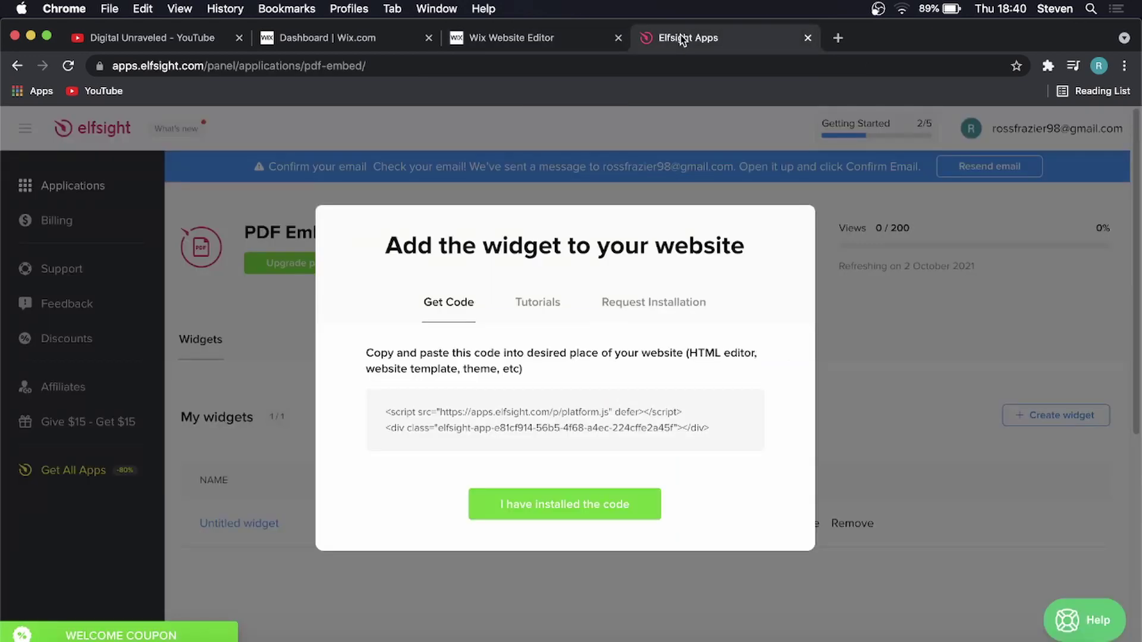
{"action": "left_click", "coordinate": [572, 431]}
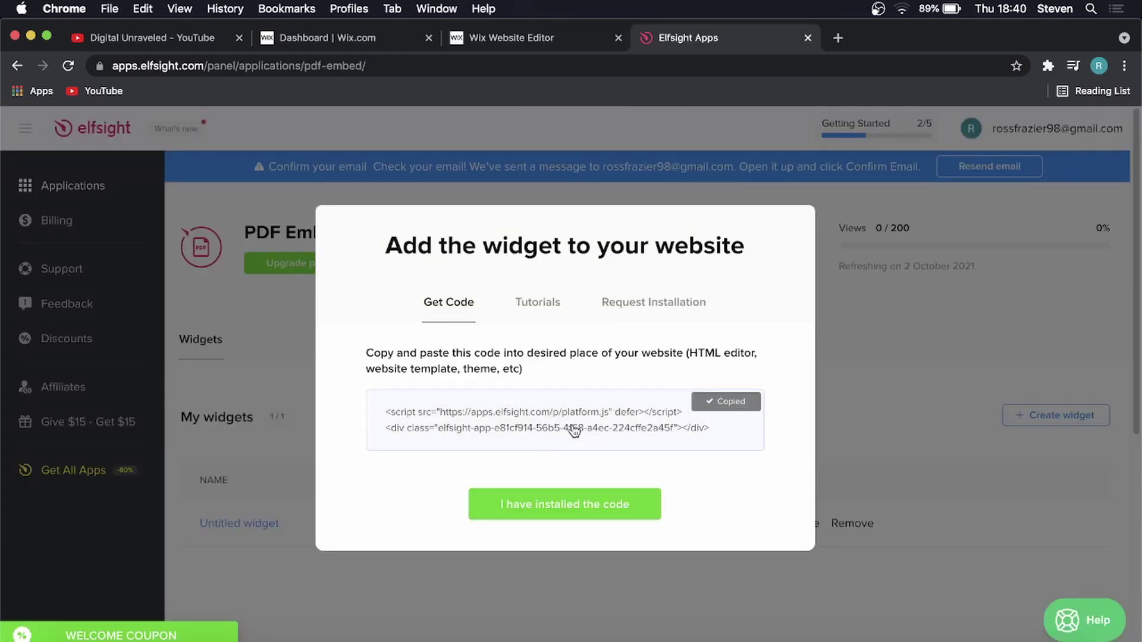
{"action": "left_click", "coordinate": [533, 40]}
{"action": "right_click", "coordinate": [730, 388]}
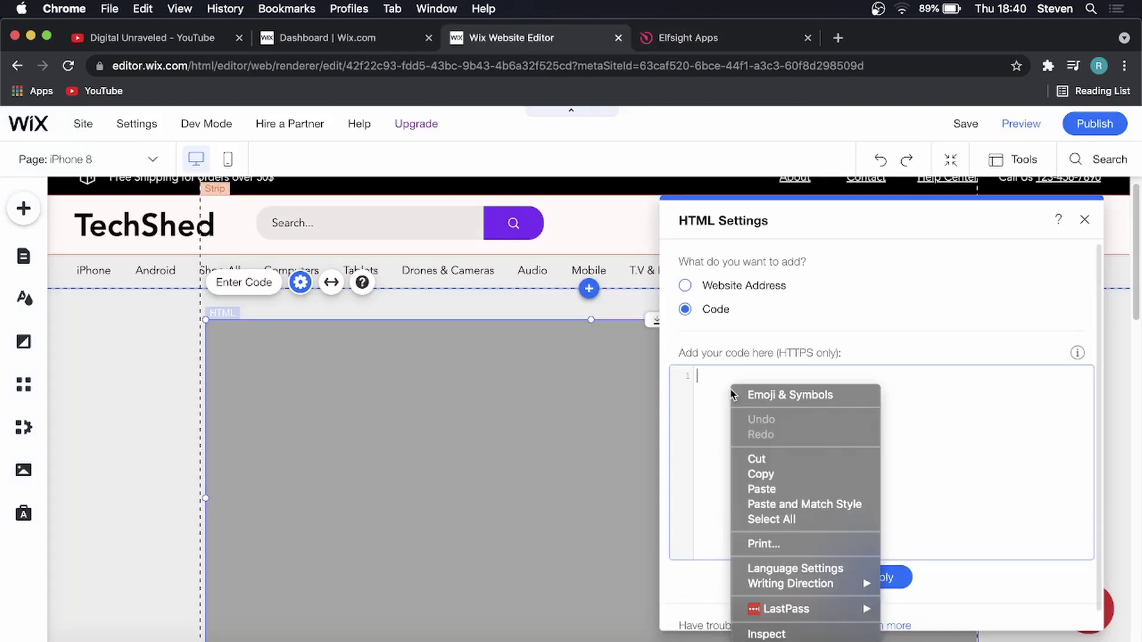
{"action": "left_click", "coordinate": [761, 489]}
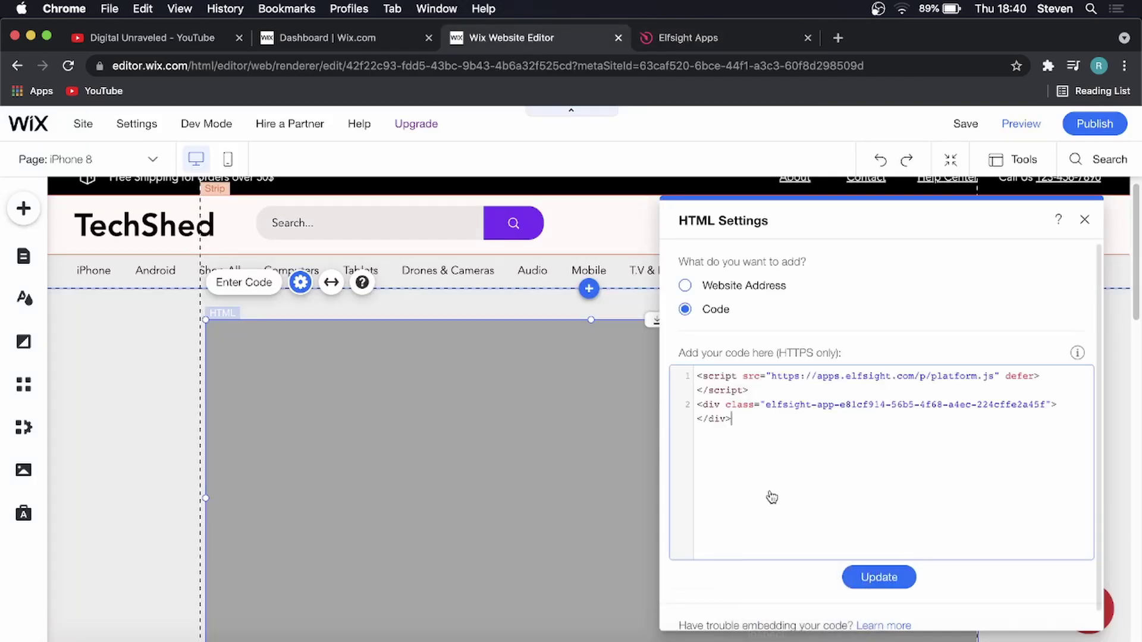
{"action": "left_click", "coordinate": [875, 579]}
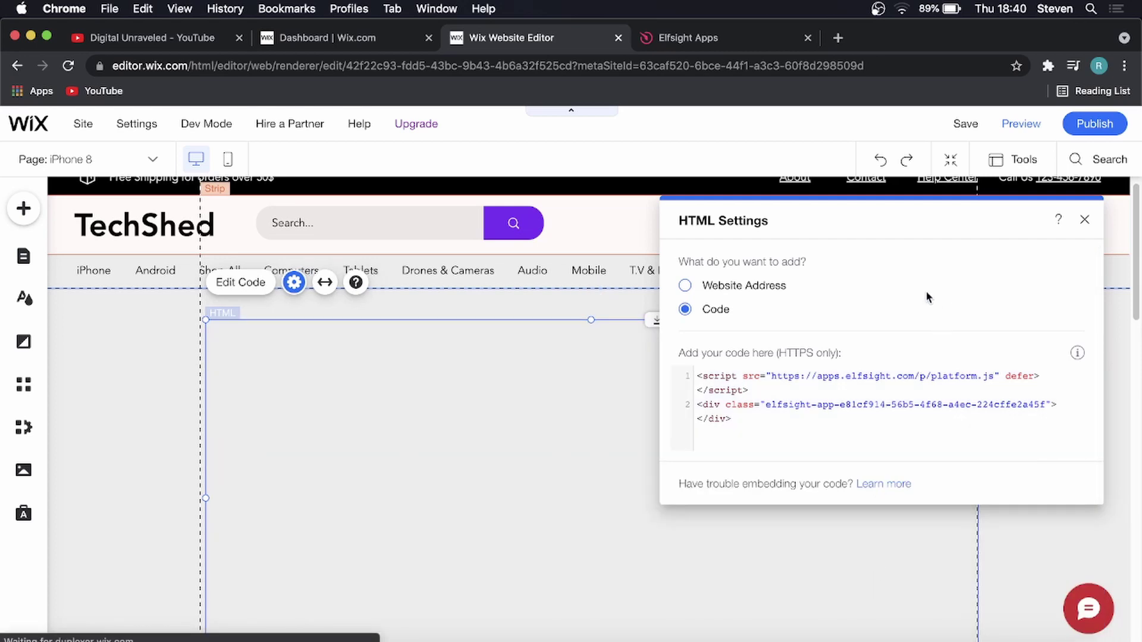
- Close the HTML Settings and scroll down to check the rendered sample PDF
{"action": "left_click", "coordinate": [1085, 221]}
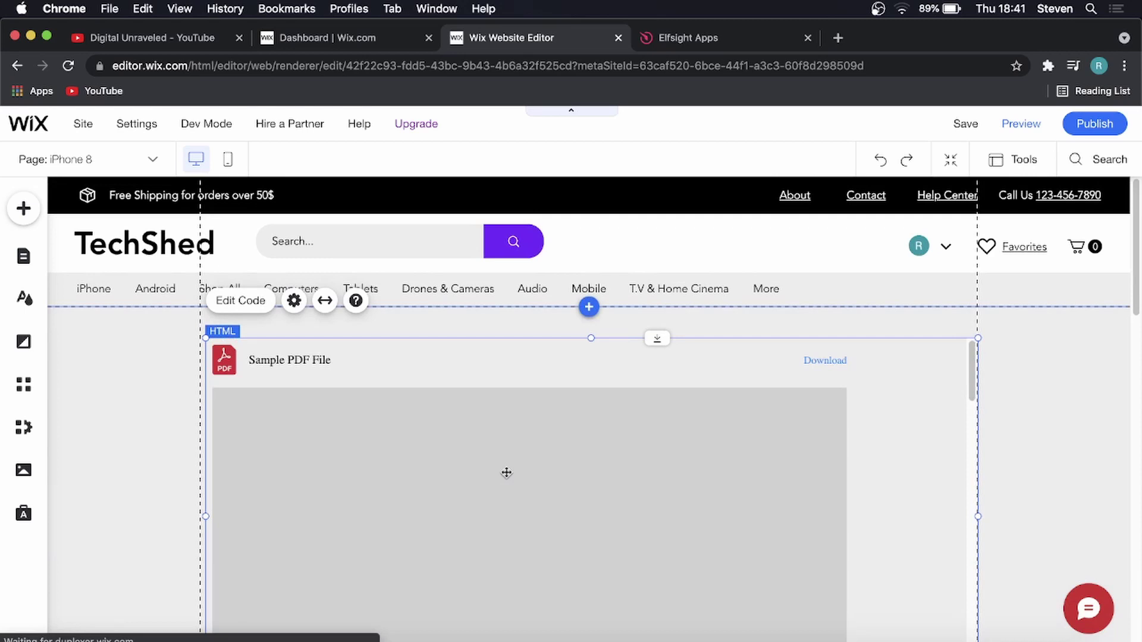
{"action": "scroll", "coordinate": [508, 467], "scroll_direction": "down", "scroll_amount": 4}
{"action": "scroll", "coordinate": [519, 425], "scroll_direction": "down", "scroll_amount": 1}
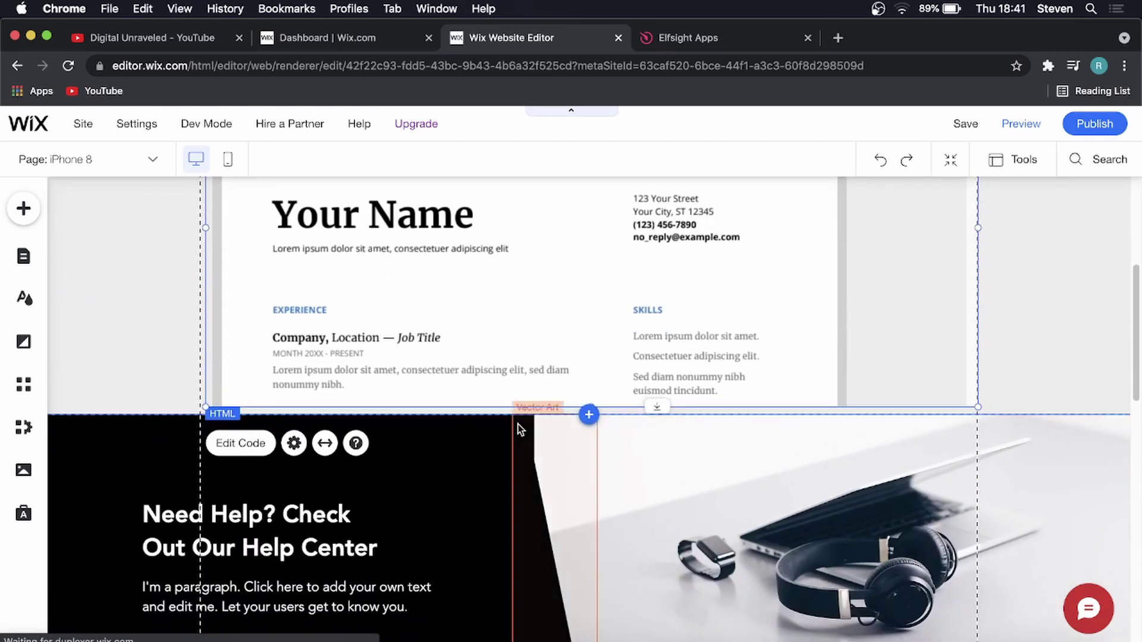